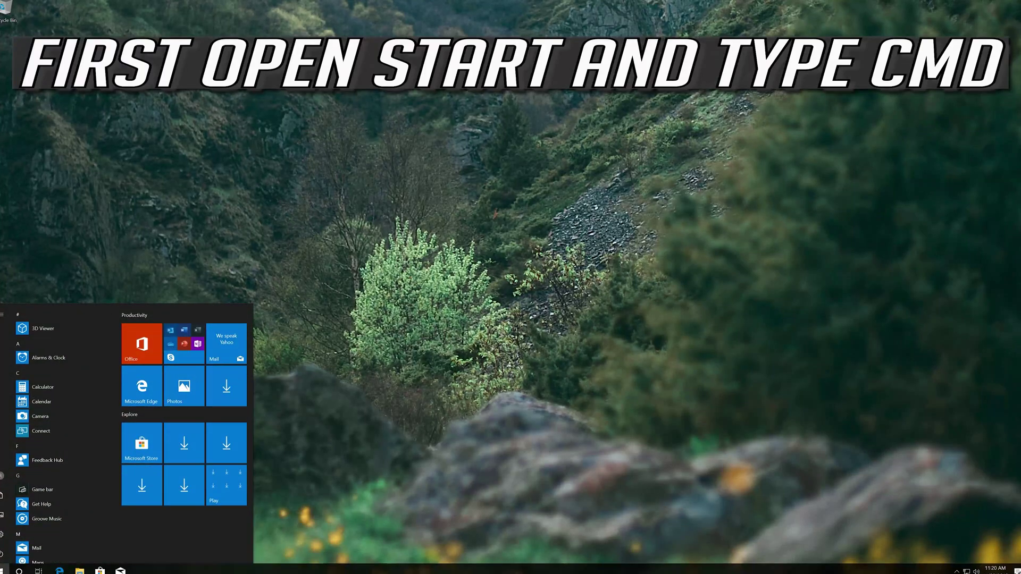
Search for cmd, run Command Prompt as administrator, approve UAC, and center its window.
text(cmd)
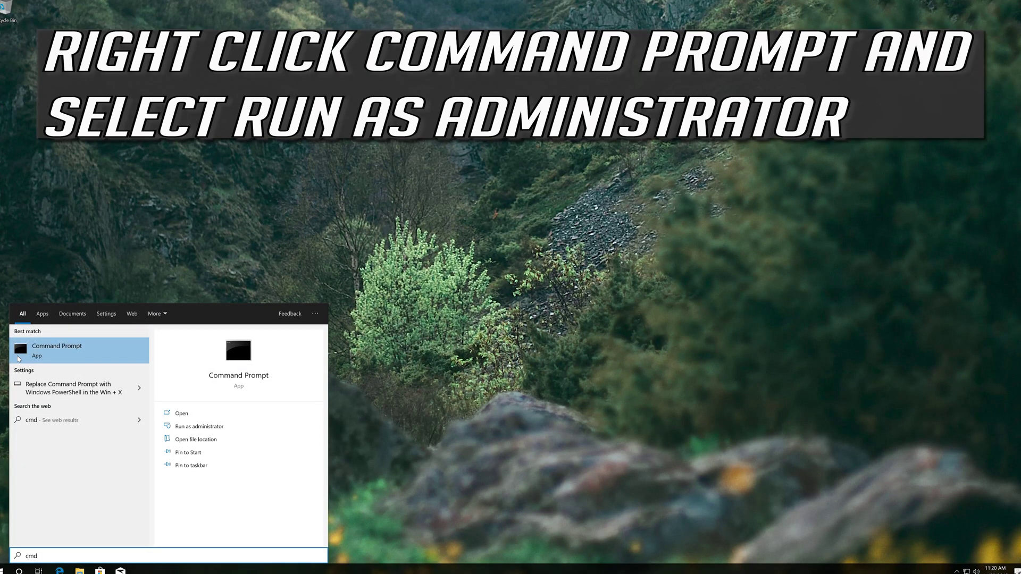
right_click(31, 356)
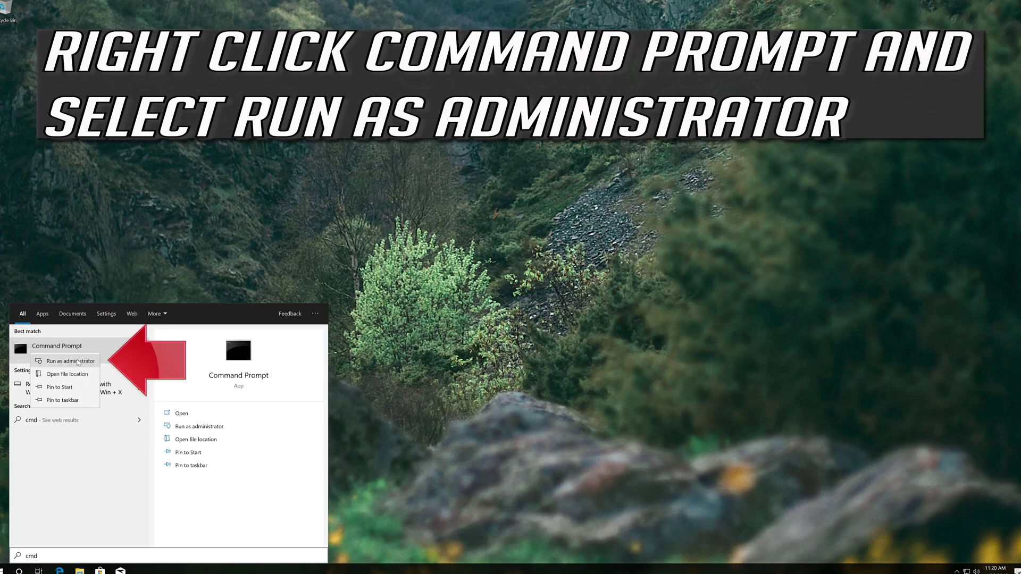
click(79, 362)
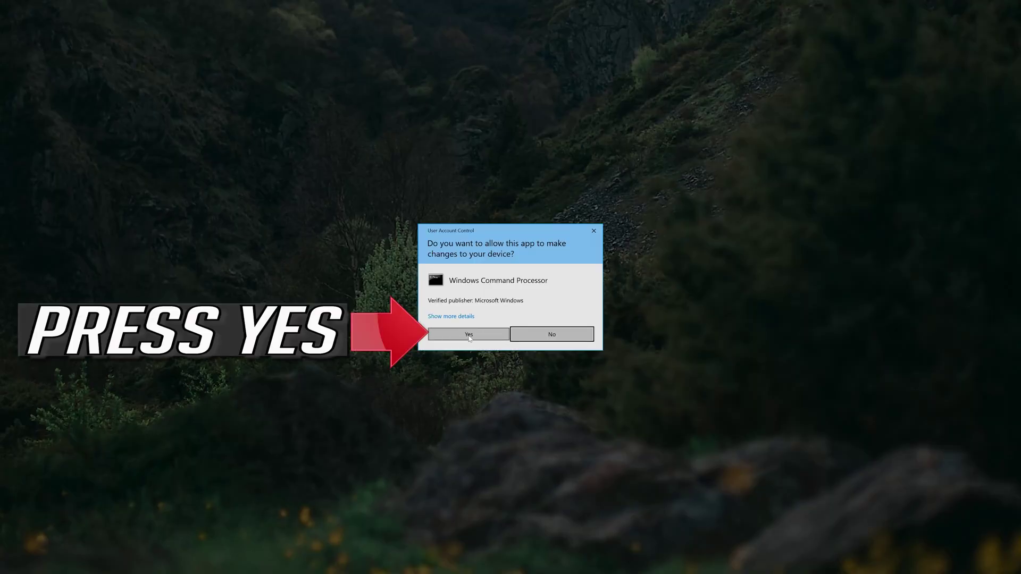
click(481, 335)
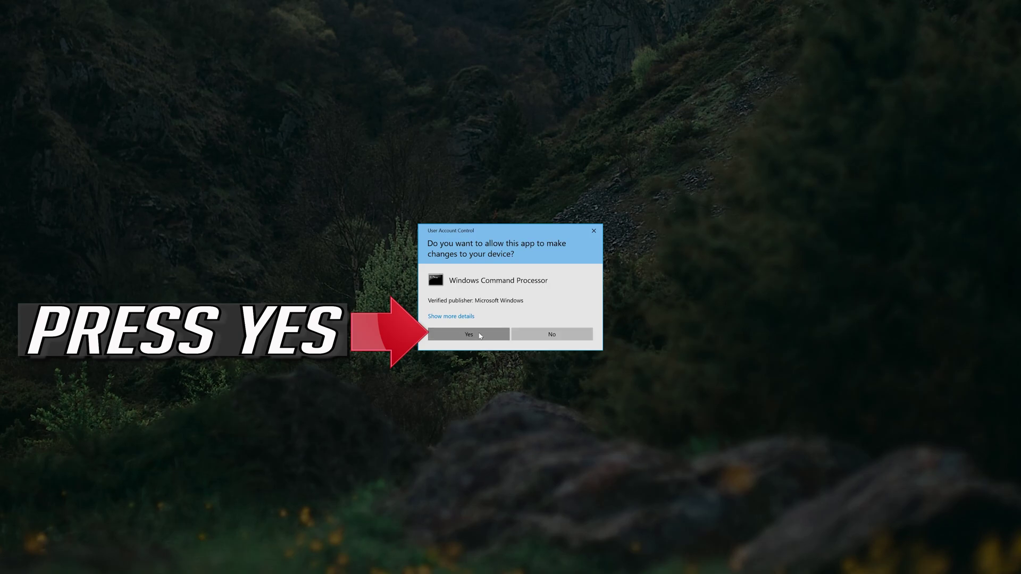
drag(263, 25, 580, 156)
Run DISM /Online /Cleanup-image /RestoreHealth at the elevated prompt.
text(DISM)
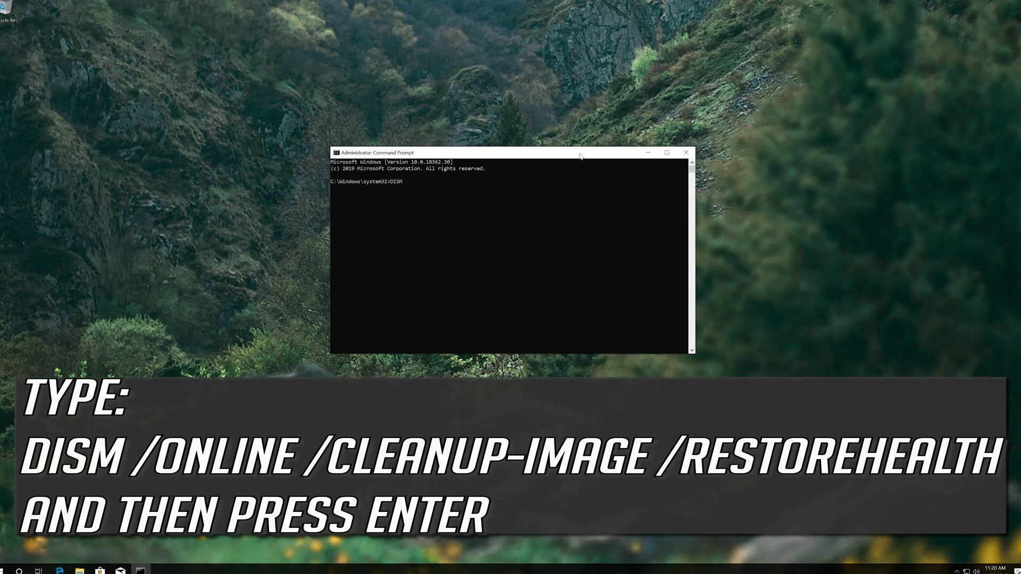
text(/Onli)
text(ne /Cleanup-image /R)
text(estoreHealth)
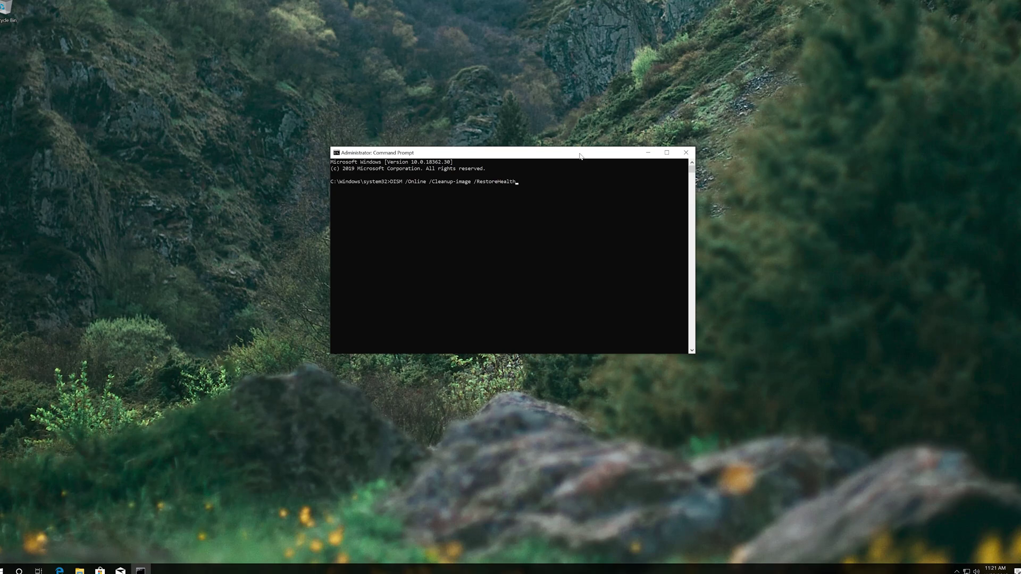
key(Return)
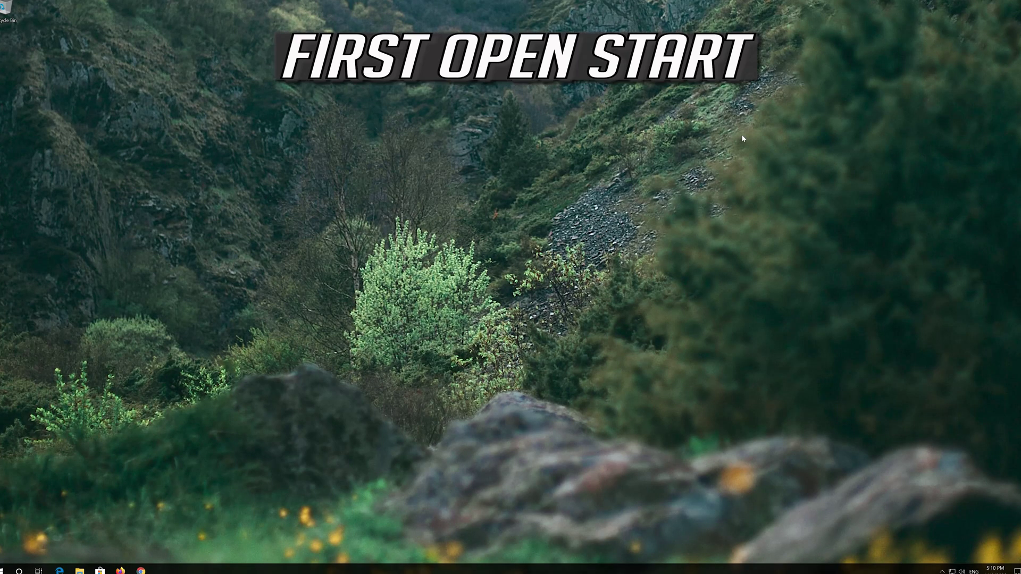
Open Settings from the Start menu and go to Apps > Apps & features.
key(super)
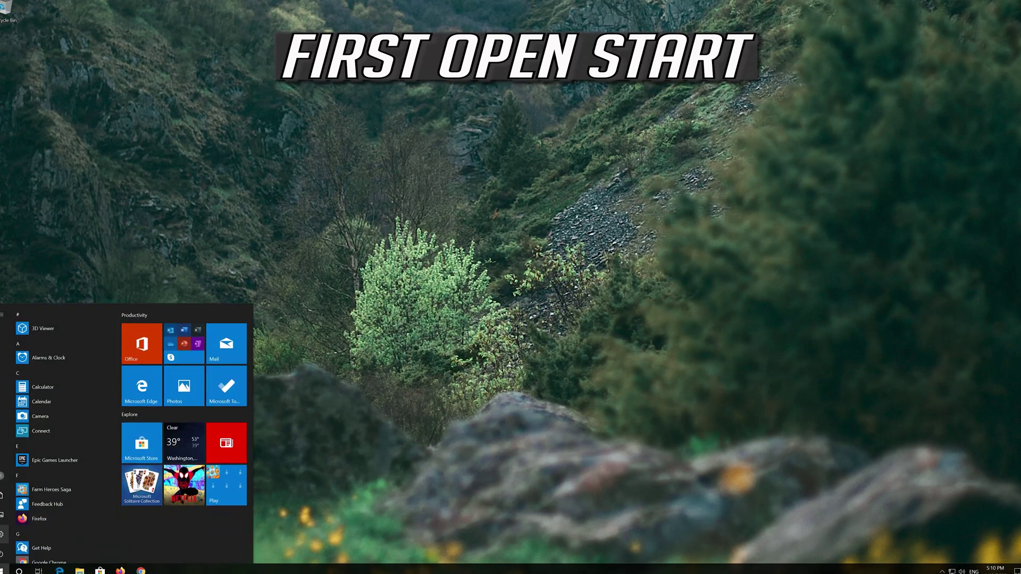
mouse_move(4, 534)
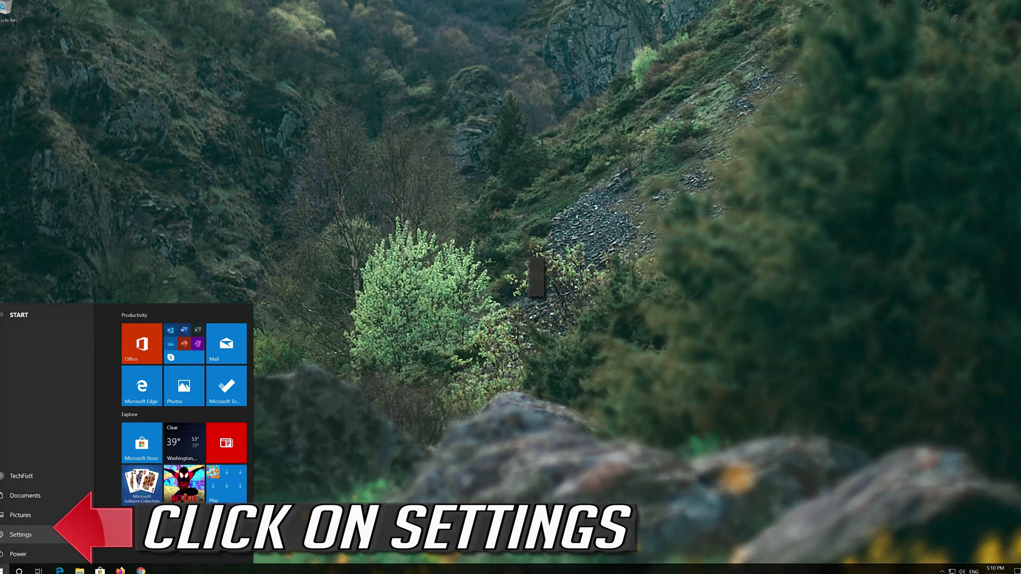
click(9, 536)
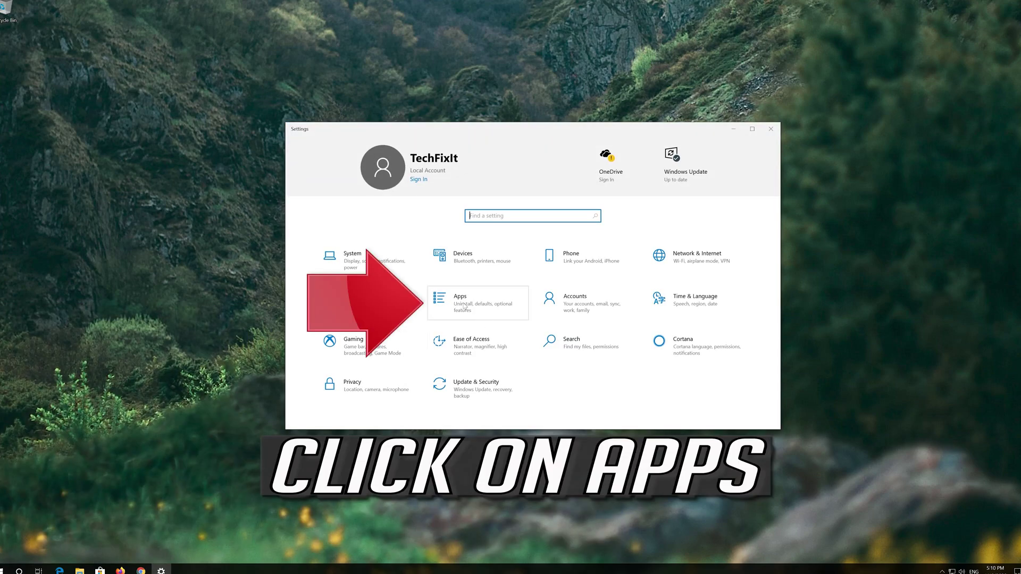
click(496, 302)
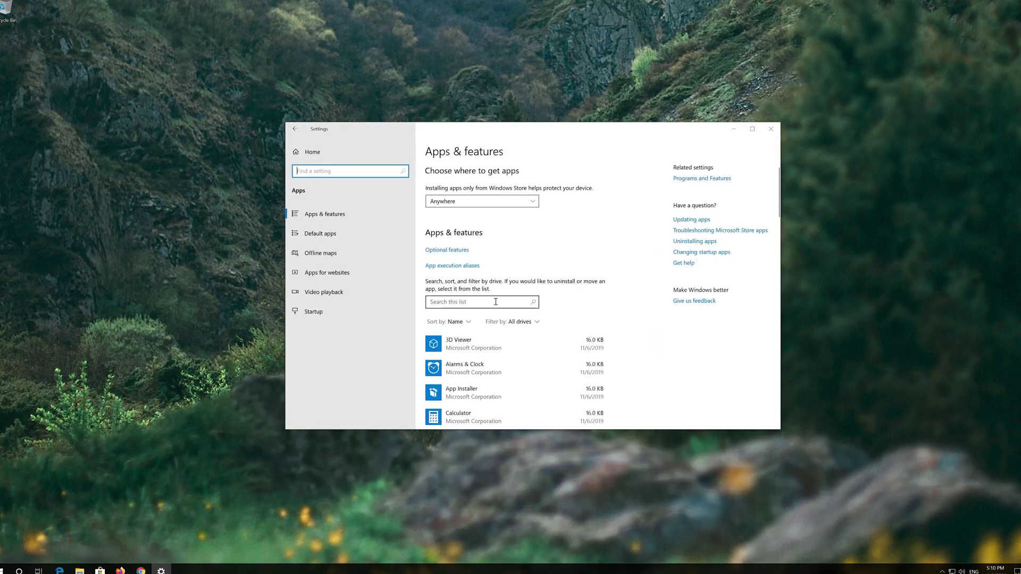
click(344, 214)
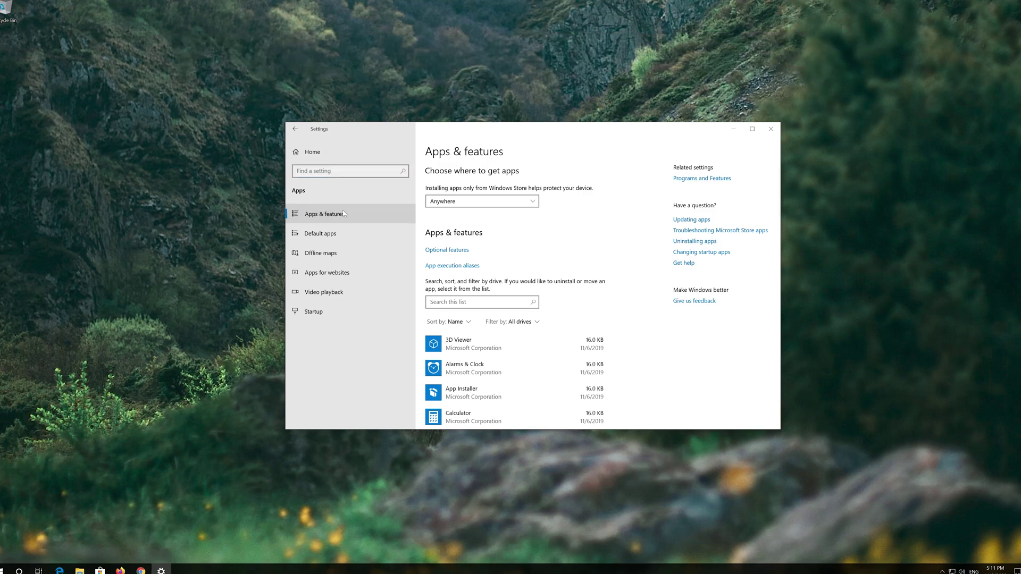
Find Microsoft Store in the apps list and open its Advanced options page.
scroll(493, 263, down, 4)
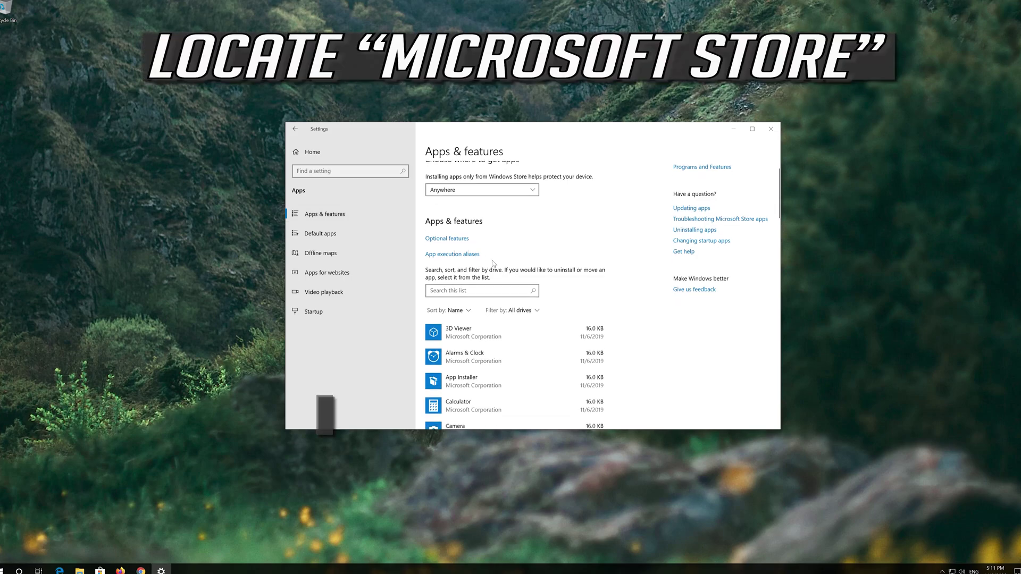
scroll(493, 263, down, 5)
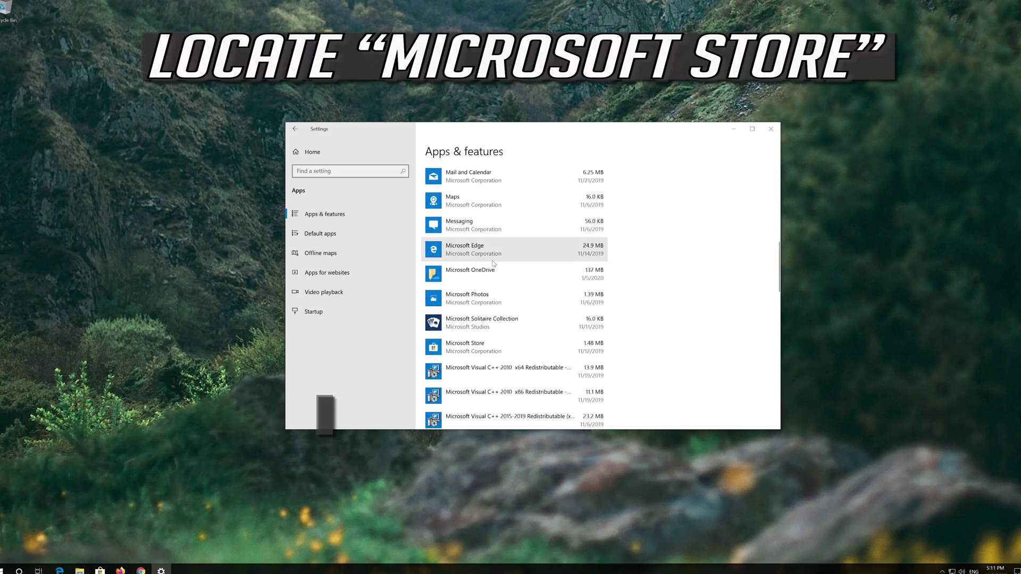
scroll(493, 263, down, 3)
scroll(493, 264, up, 1)
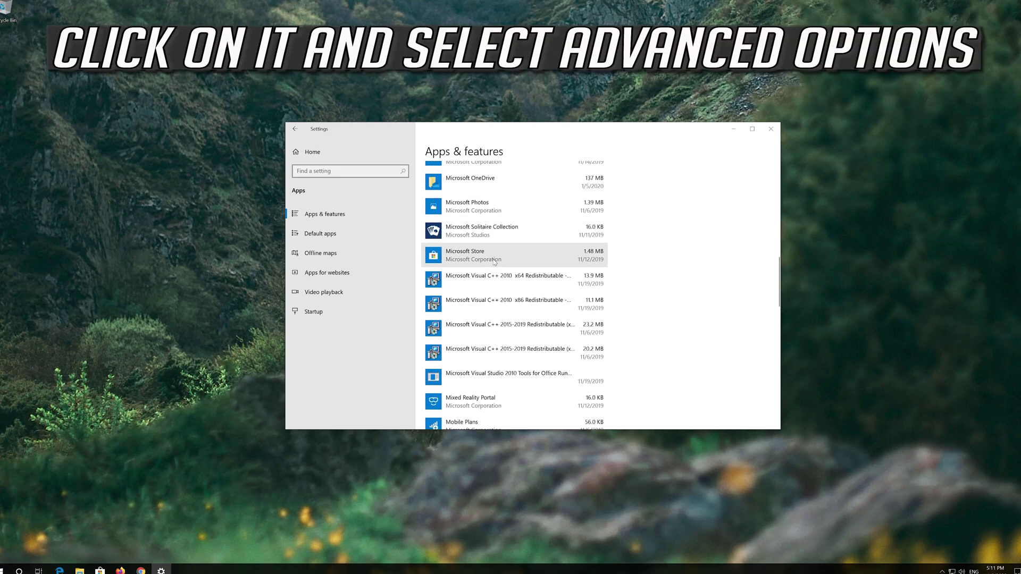
click(494, 261)
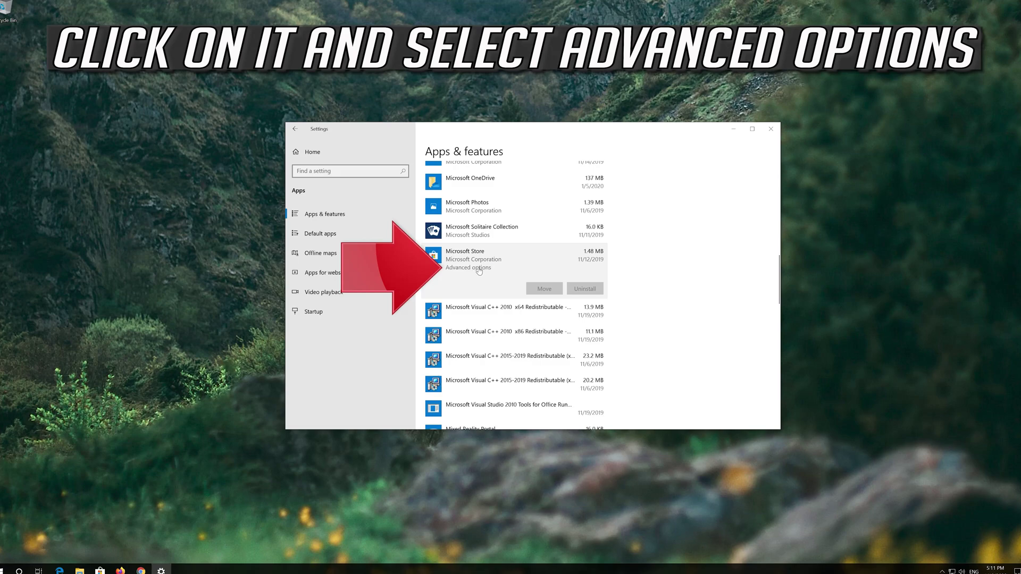
click(479, 268)
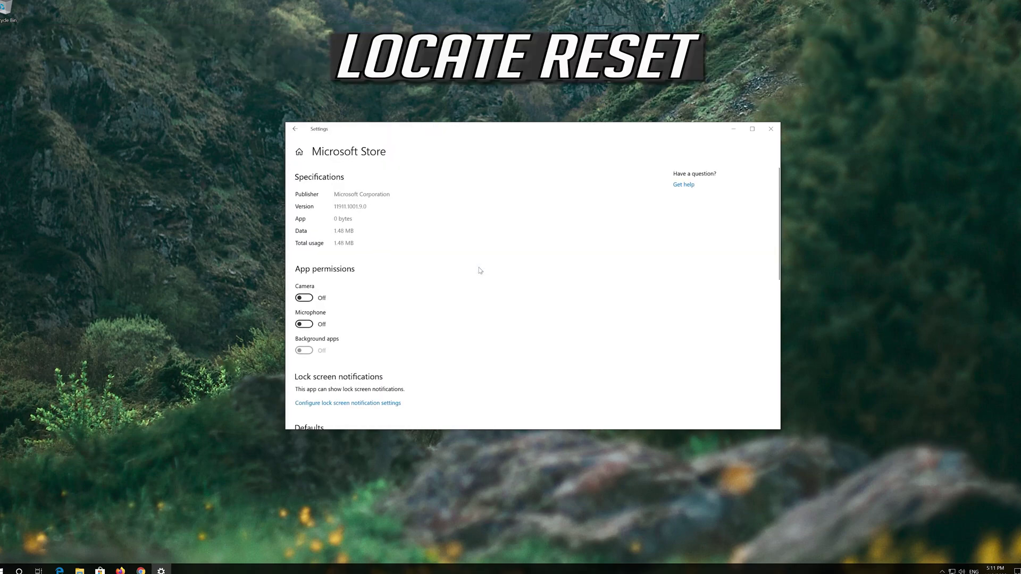
Reset Microsoft Store's app data, confirm the deletion, and close Settings.
scroll(399, 289, down, 5)
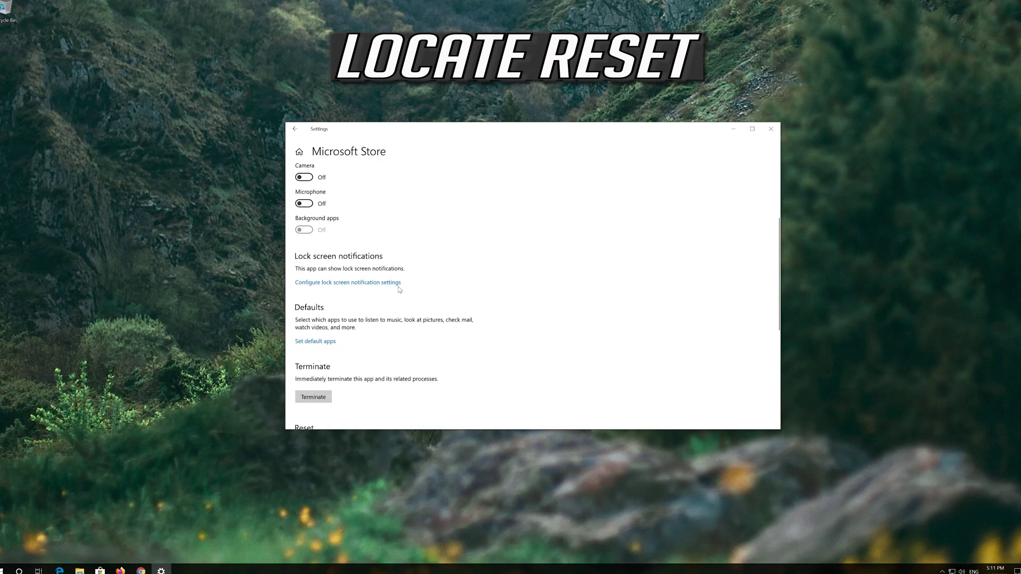
scroll(400, 290, down, 2)
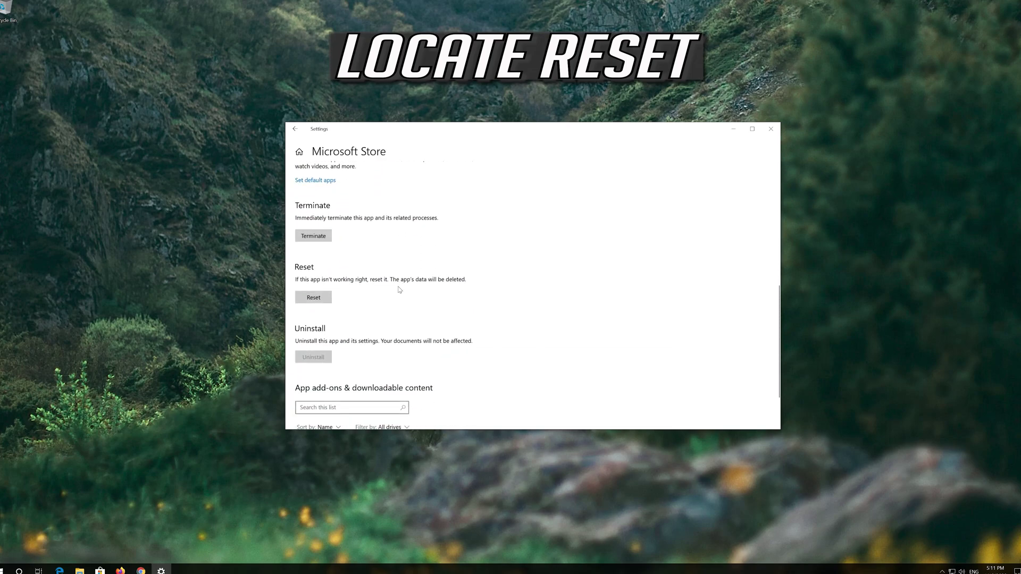
click(313, 297)
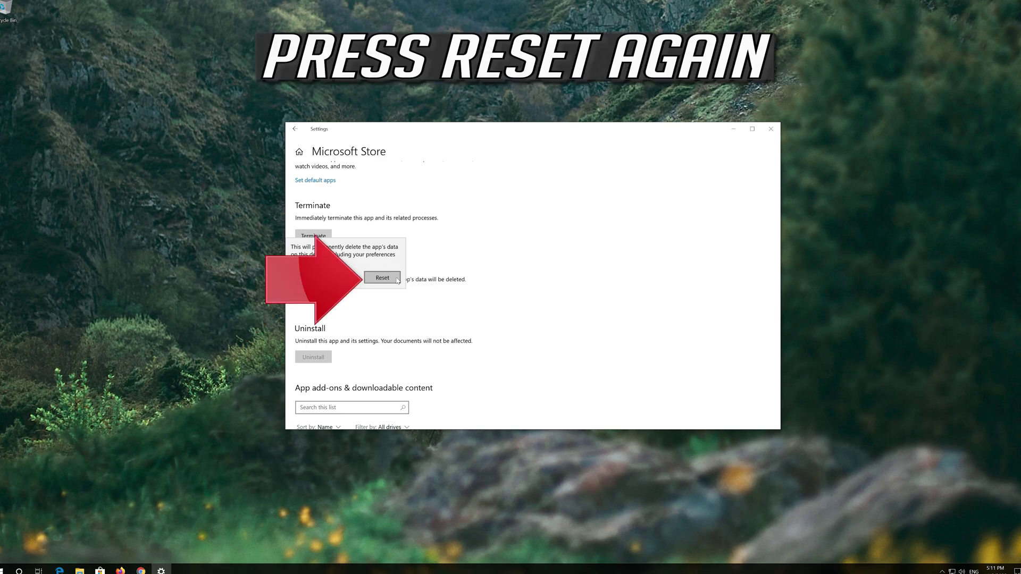
click(370, 283)
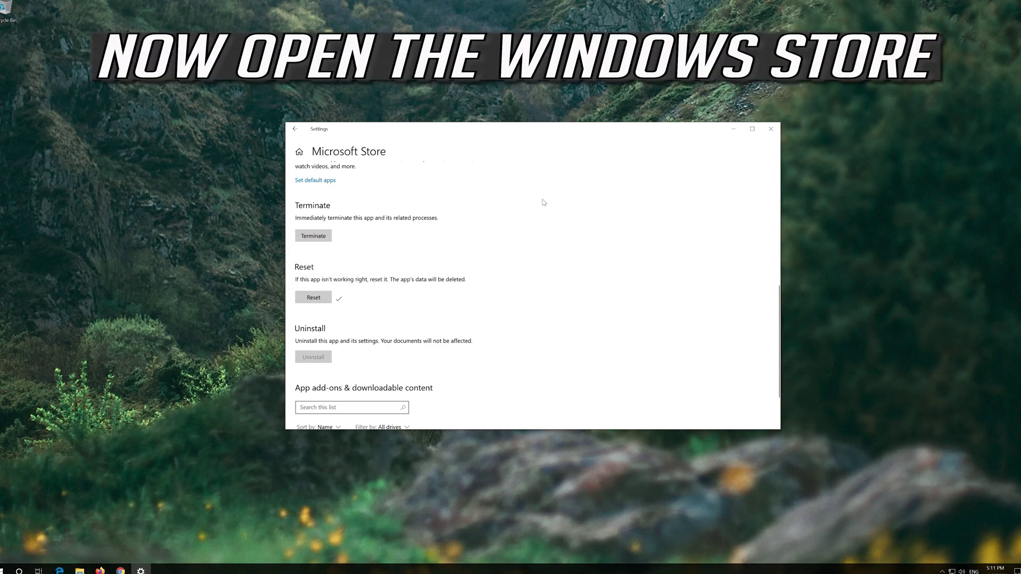
click(772, 131)
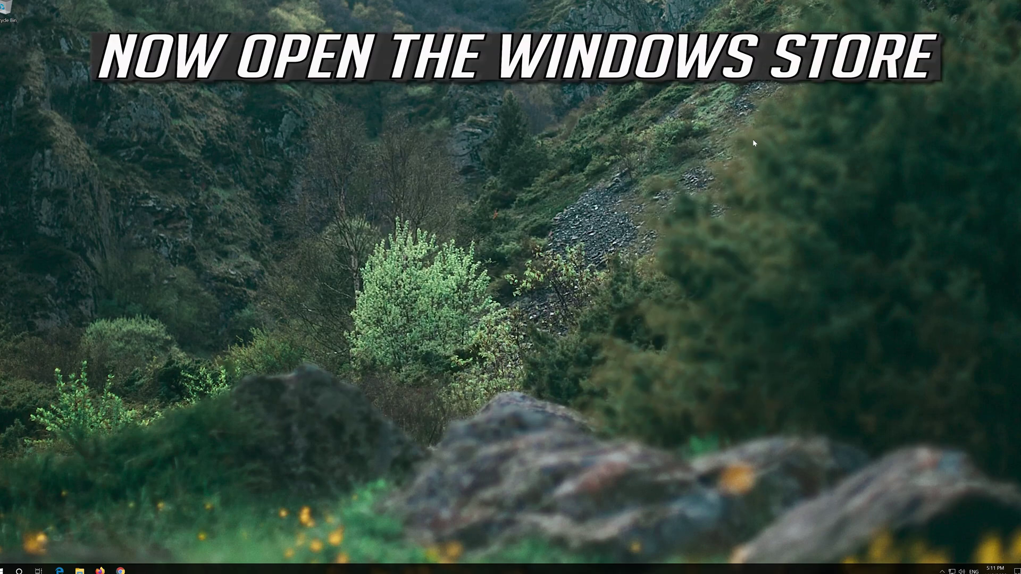
Launch Microsoft Store from Start and center its window to check it loads.
click(5, 569)
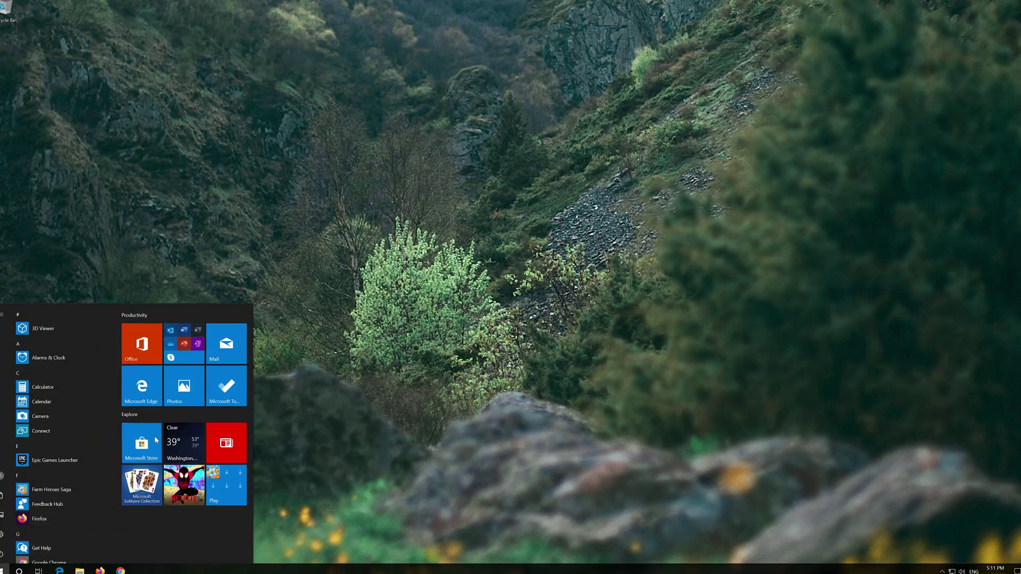
click(141, 442)
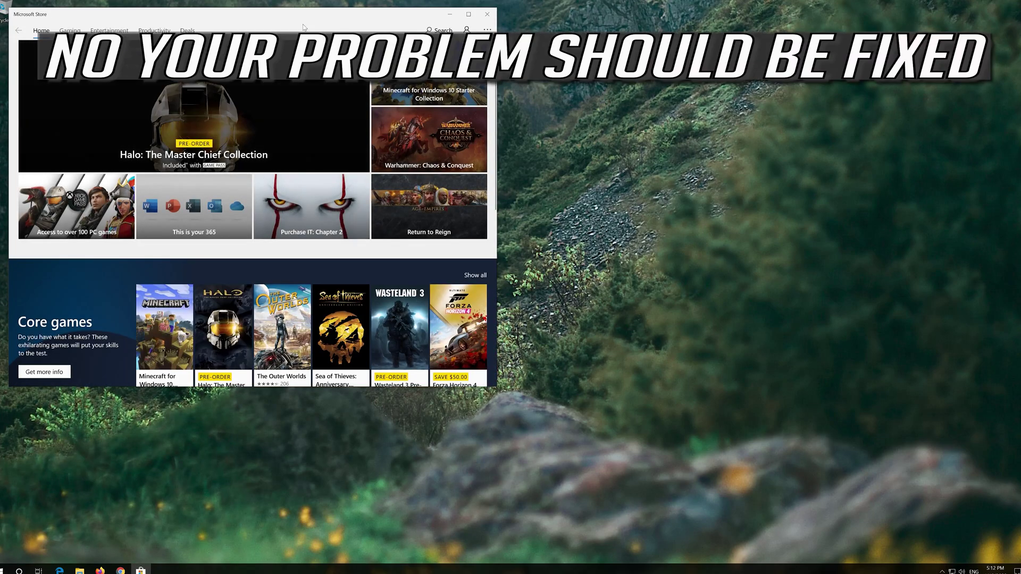
drag(327, 16, 609, 51)
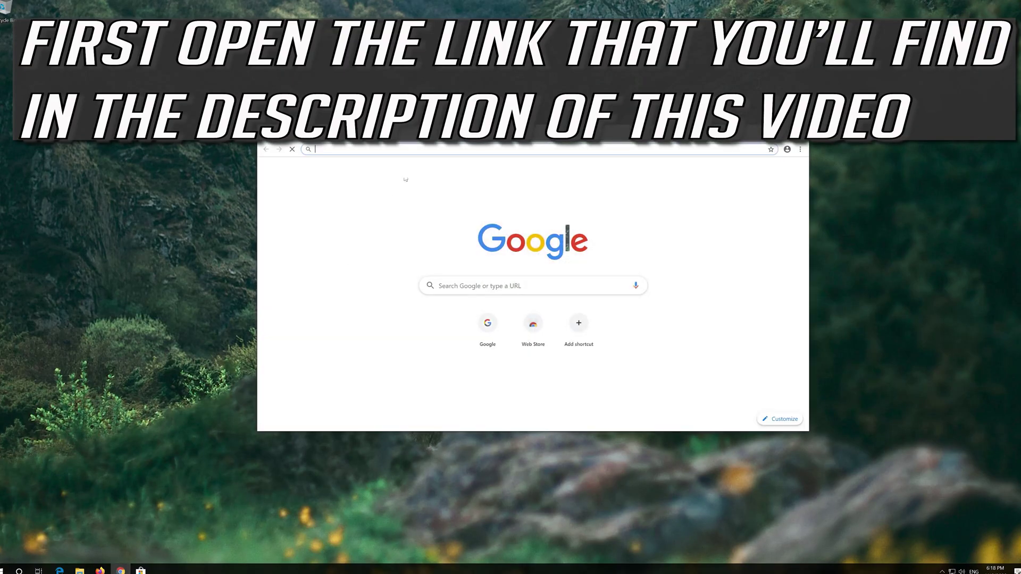
Load the Download Windows 10 page, download the Media Creation Tool, and close Chrome.
text(https://www.microsoft.com/en-us/software-download/windows10)
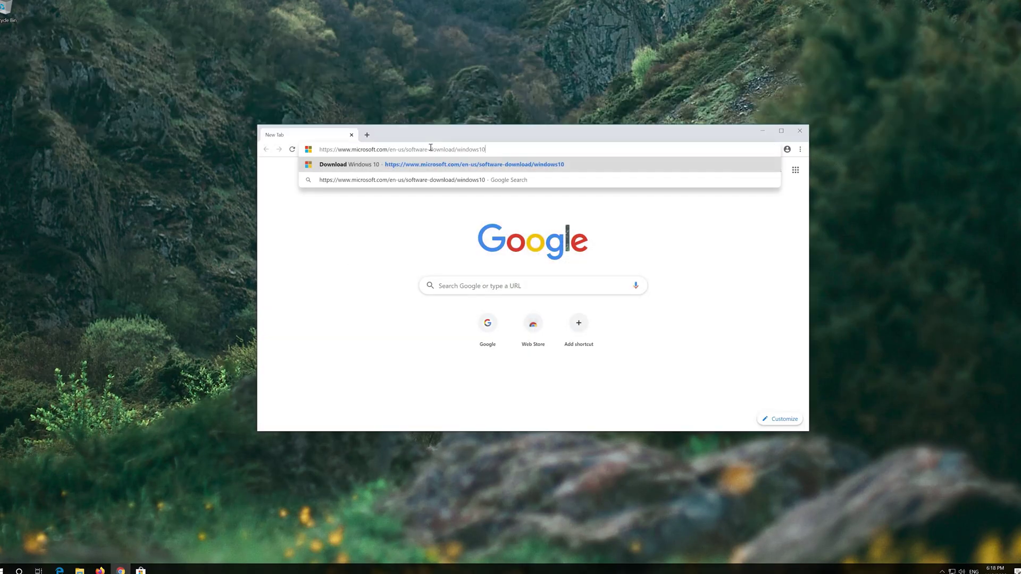
key(Return)
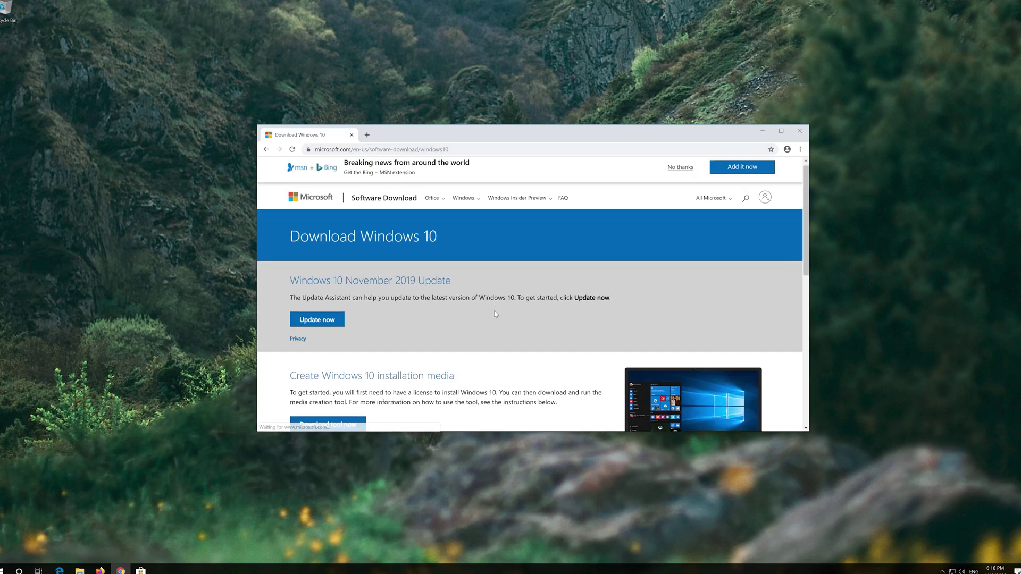
scroll(493, 311, down, 1)
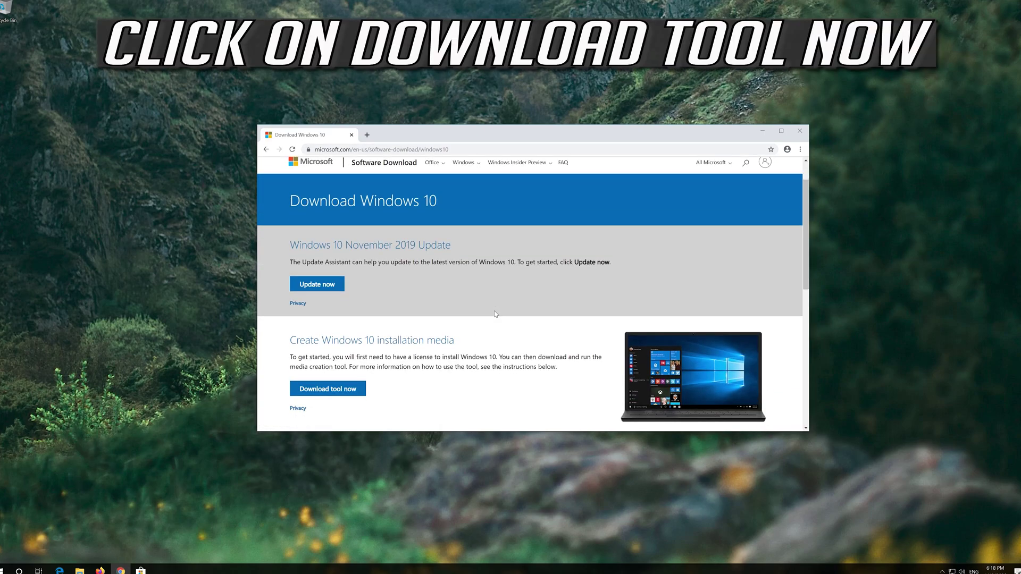
click(348, 390)
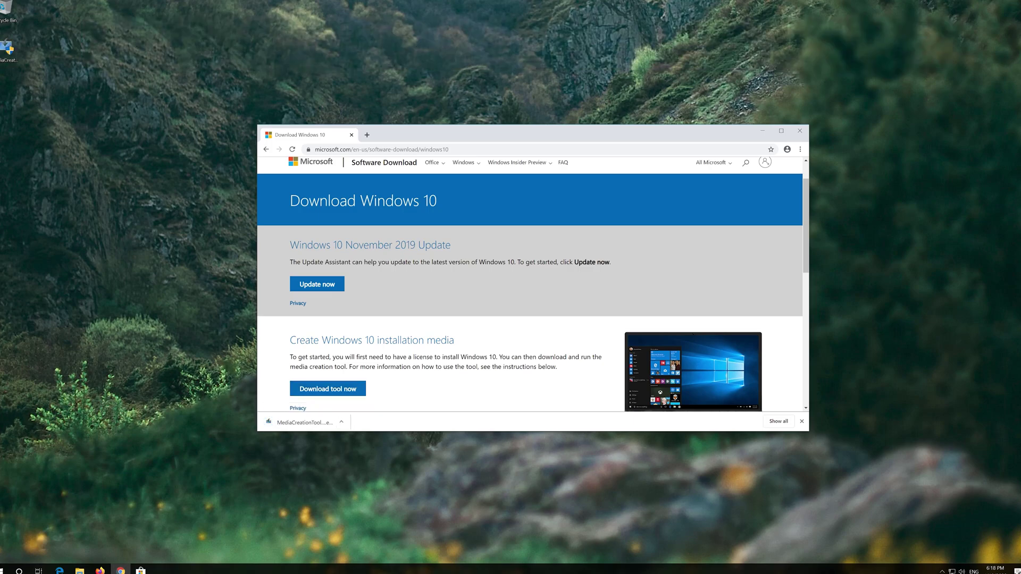
click(799, 131)
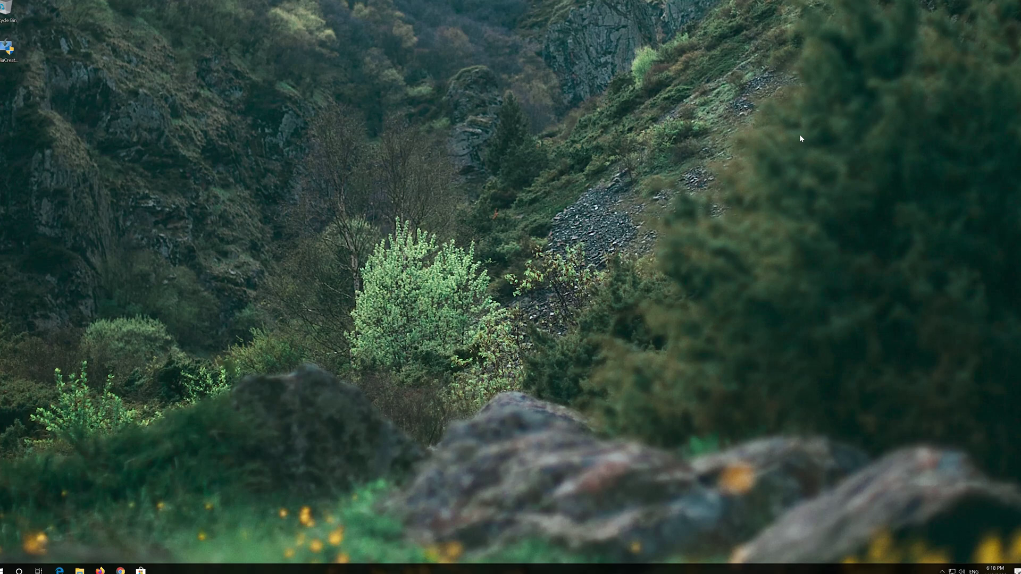
Run MediaCreationTool with admin approval, accept its license, and choose Upgrade this PC now.
double_click(8, 53)
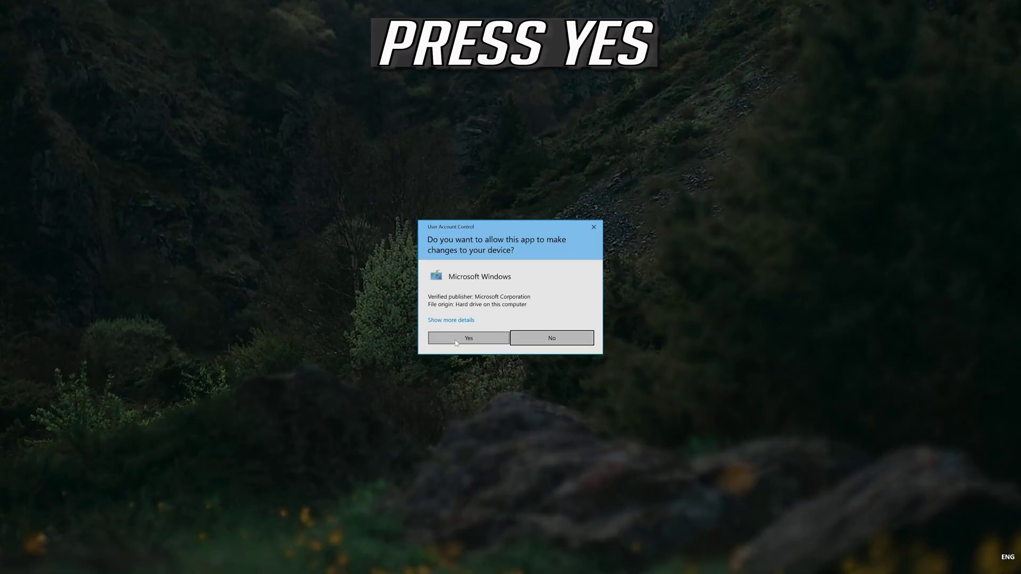
click(469, 338)
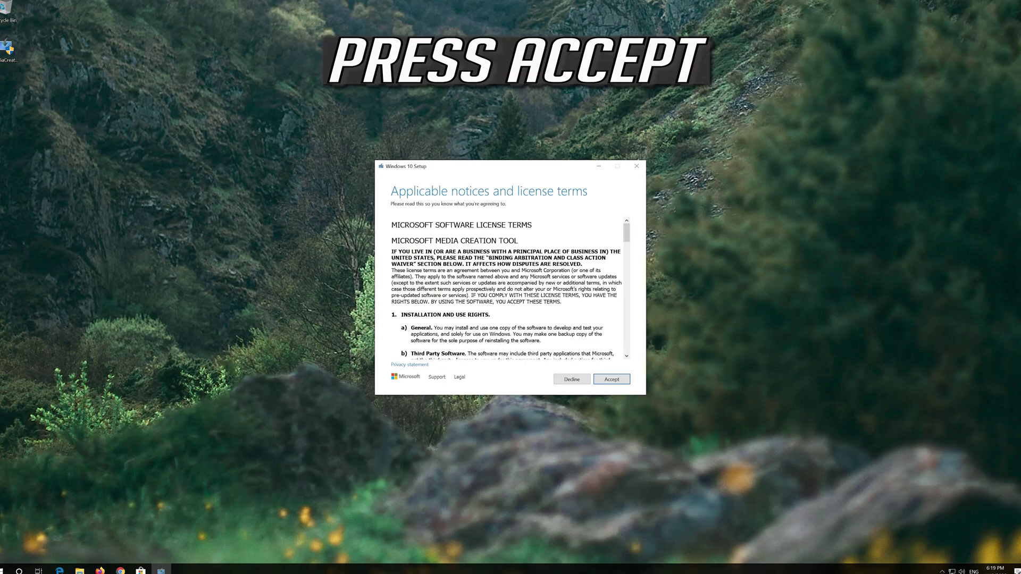
click(625, 379)
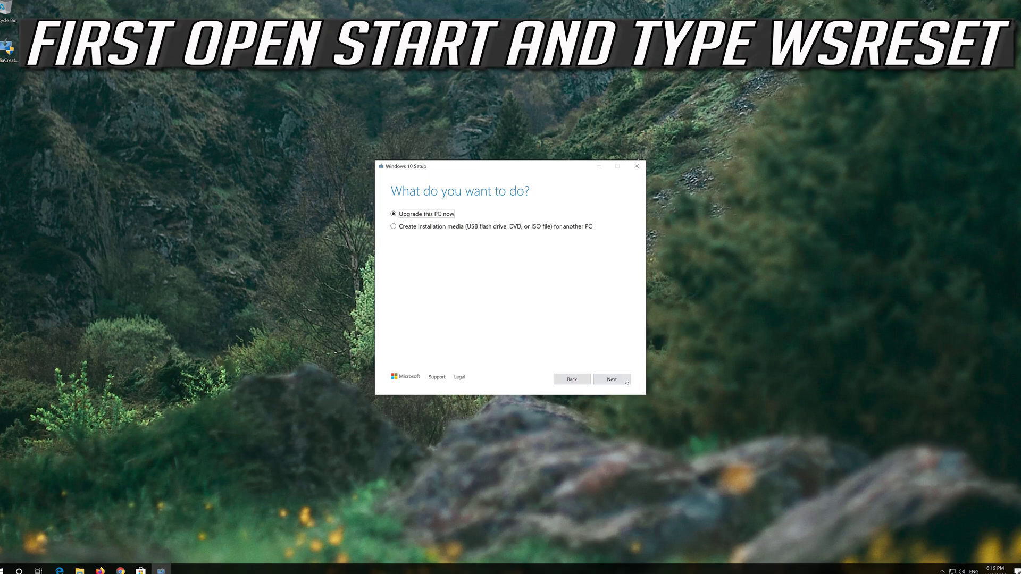
click(608, 380)
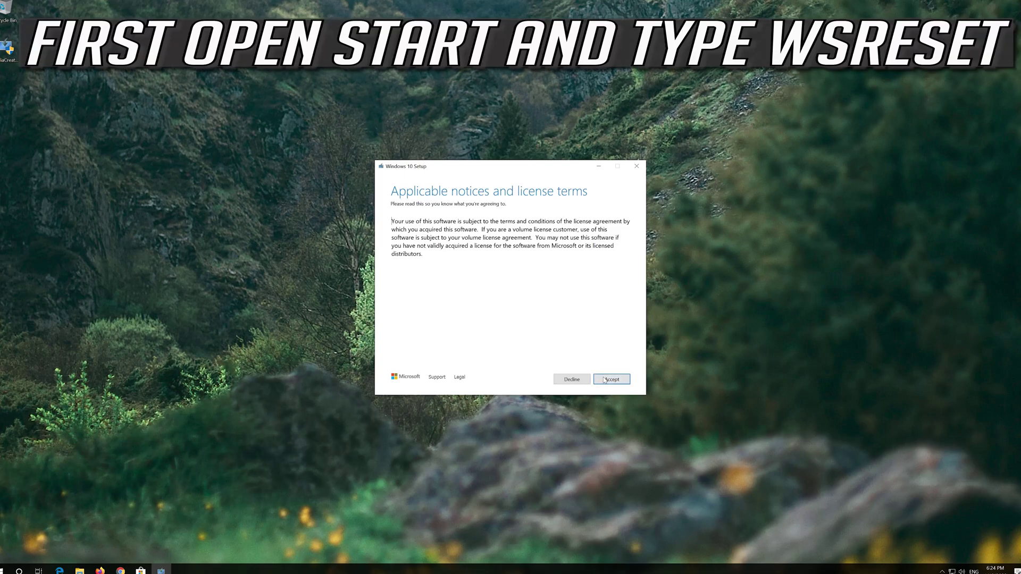
Accept the Windows 10 license terms and start installing Windows 10 Pro.
click(616, 376)
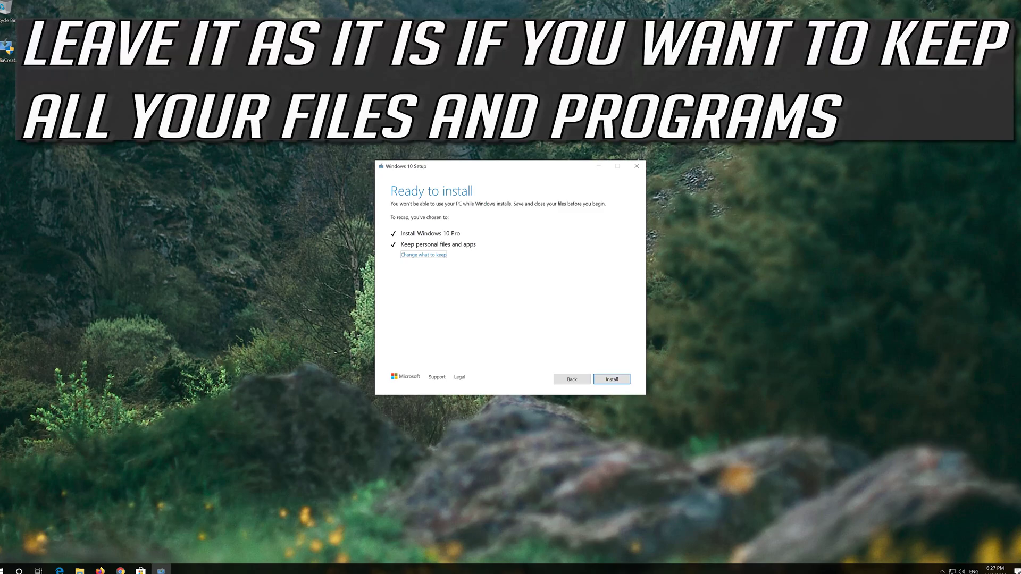
click(611, 380)
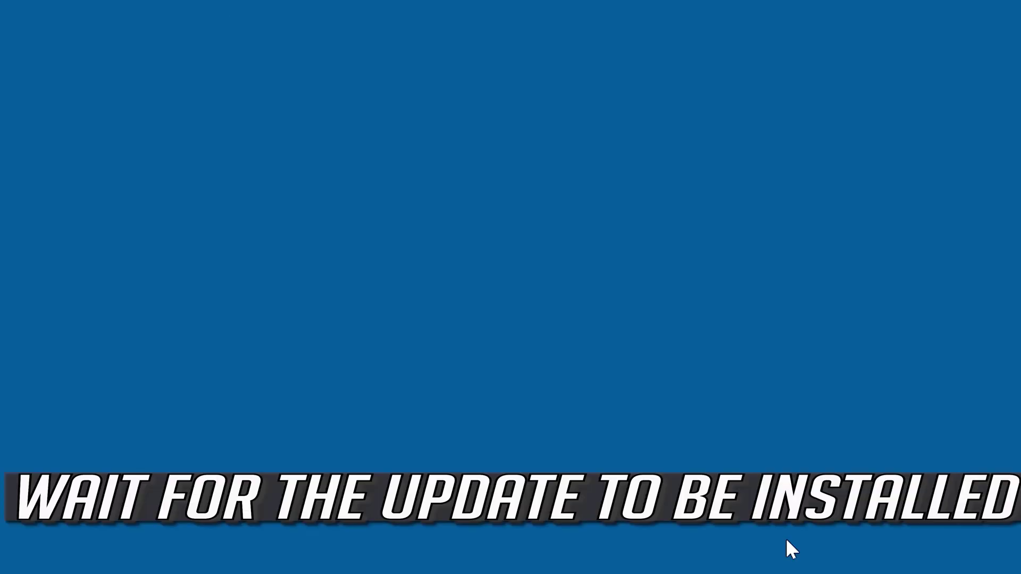